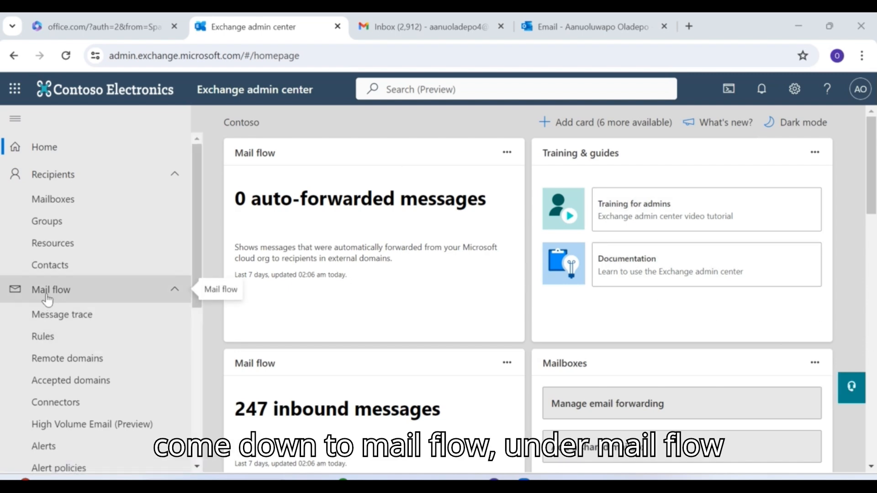
- Open Mail flow > Rules and start a new transport rule from scratch
click(49, 337)
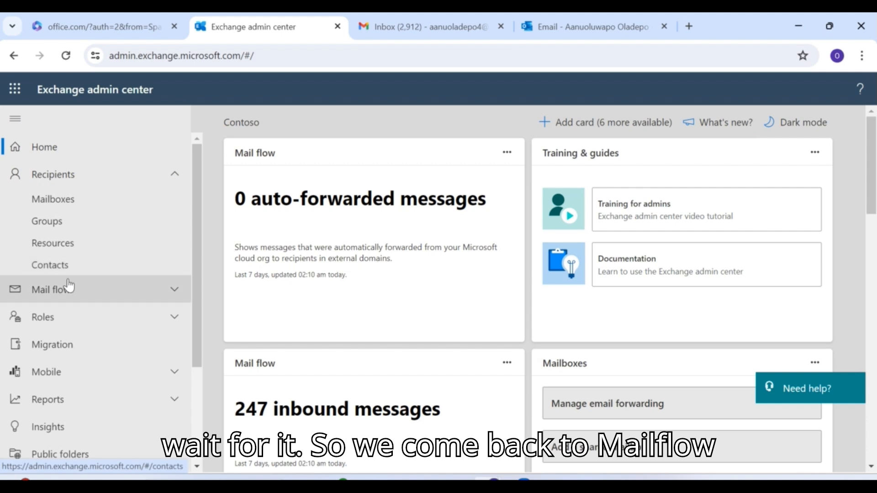
click(180, 292)
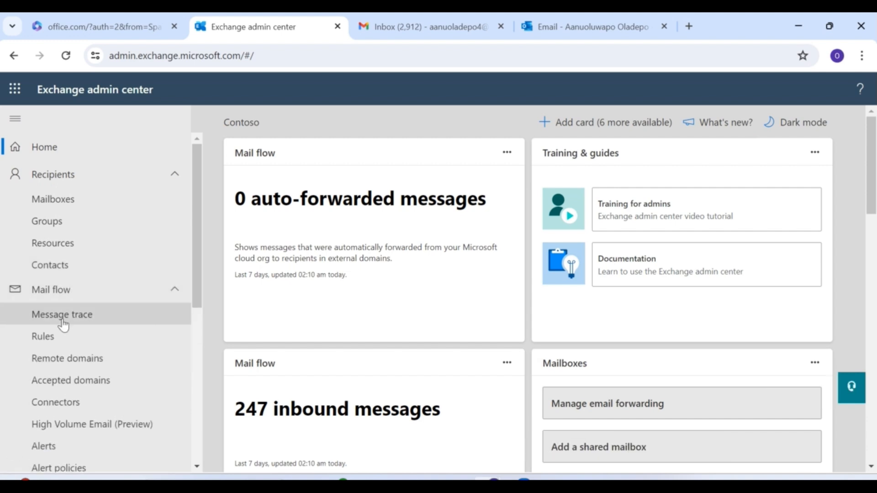
click(44, 338)
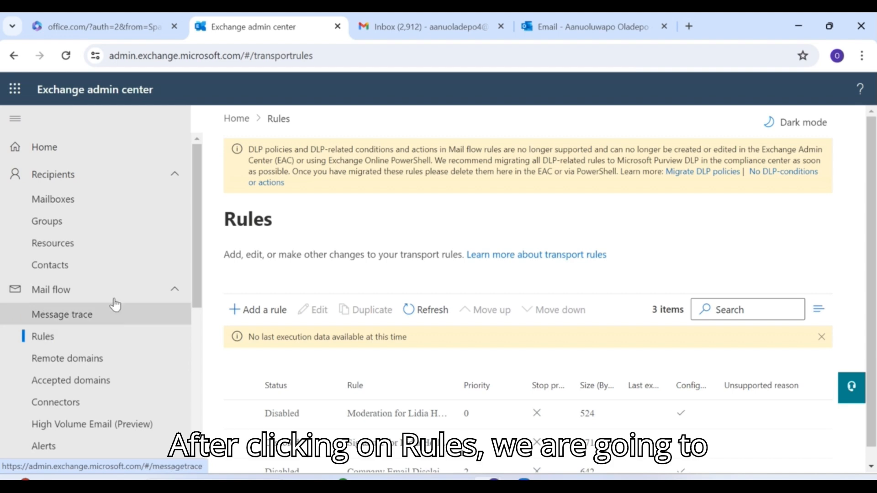
click(272, 311)
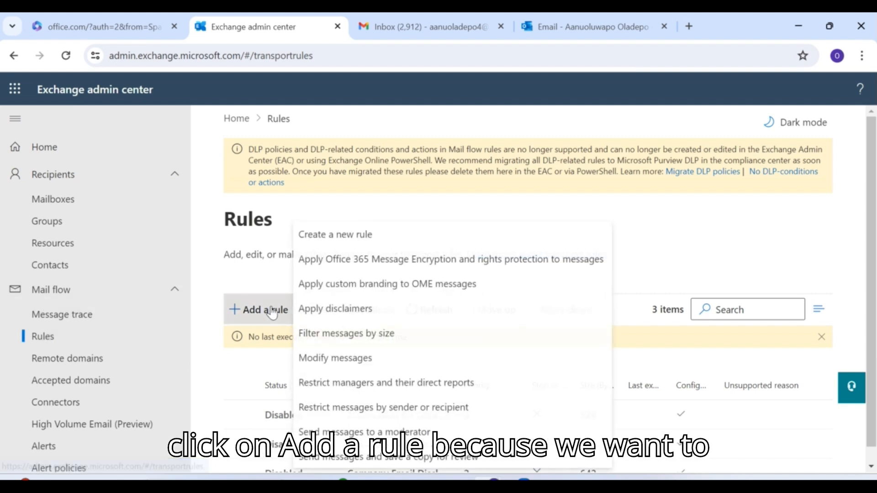
click(337, 240)
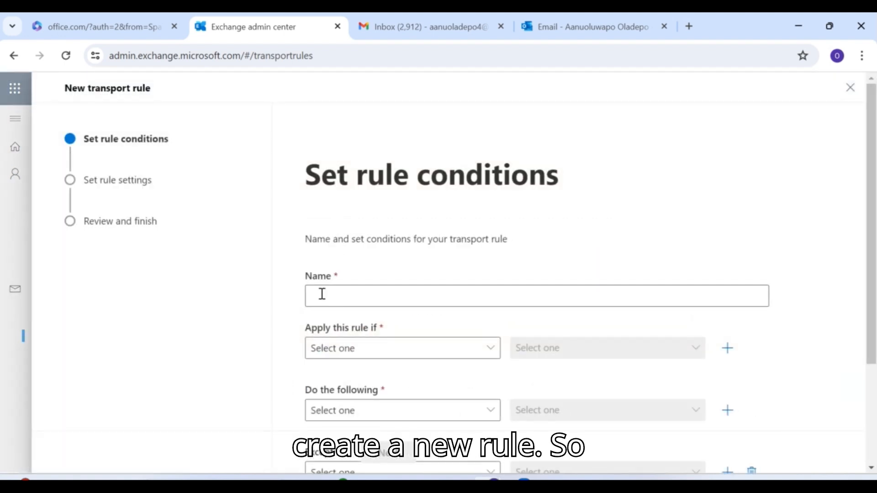
- Name the rule 'Block User' and set its condition to 'The sender is this person'
click(320, 302)
text(Block)
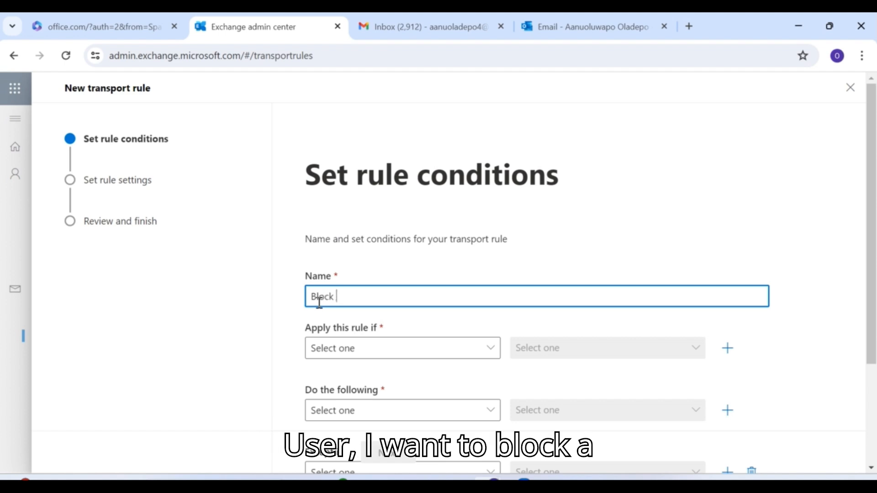
text( User)
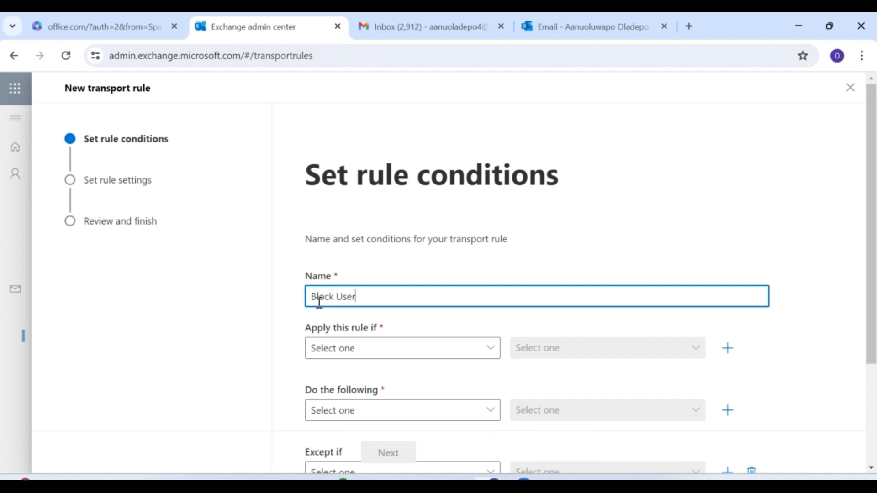
click(491, 352)
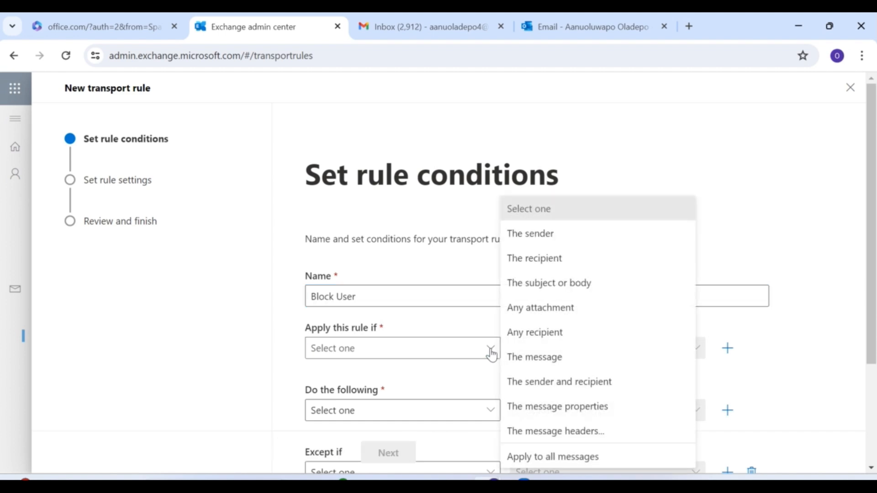
click(575, 235)
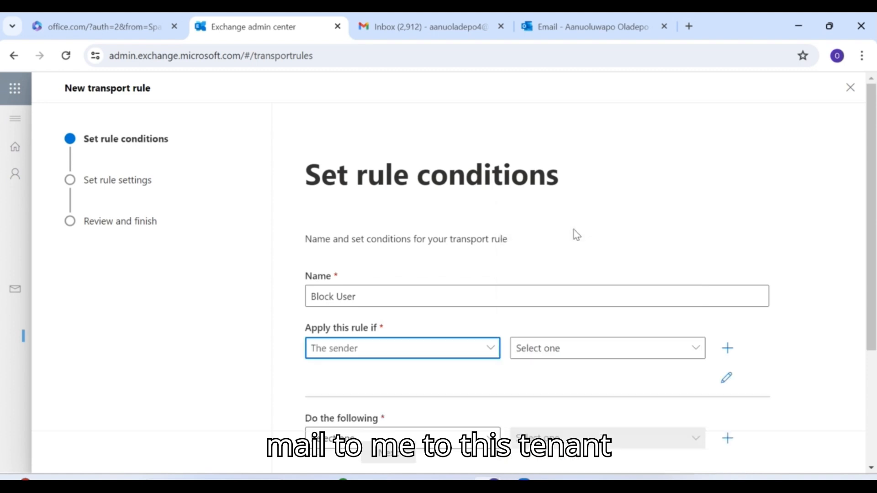
click(703, 352)
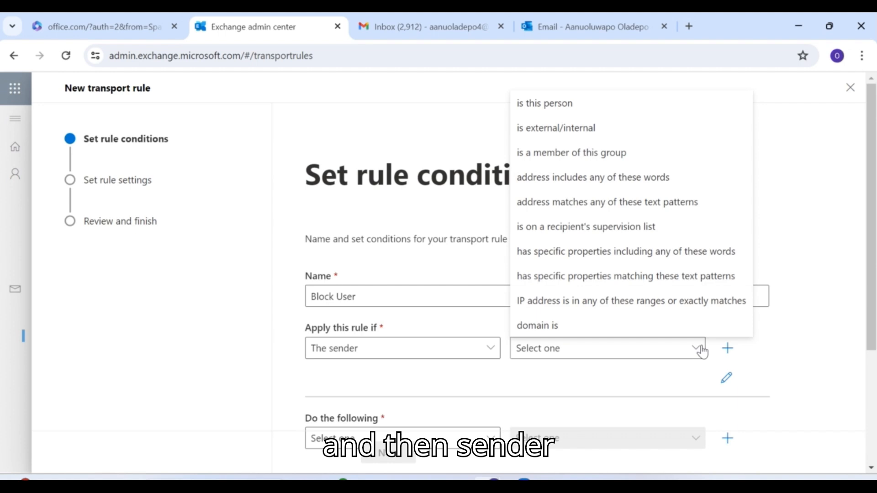
click(605, 106)
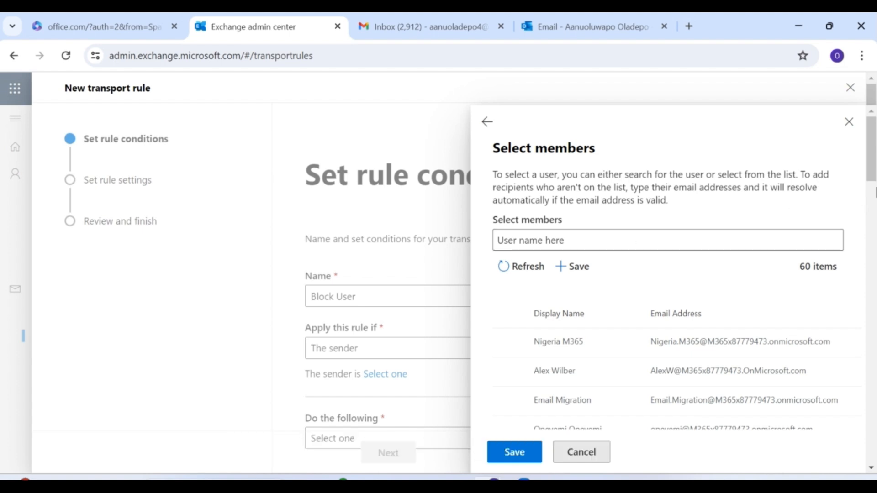
- Search for the external Gmail sender's address in Select members, add it, and save the condition
drag(873, 179, 873, 157)
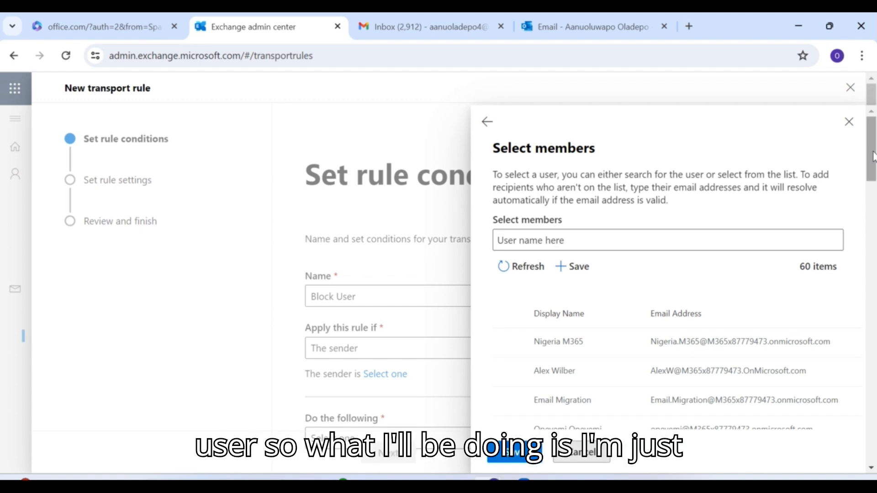
click(551, 242)
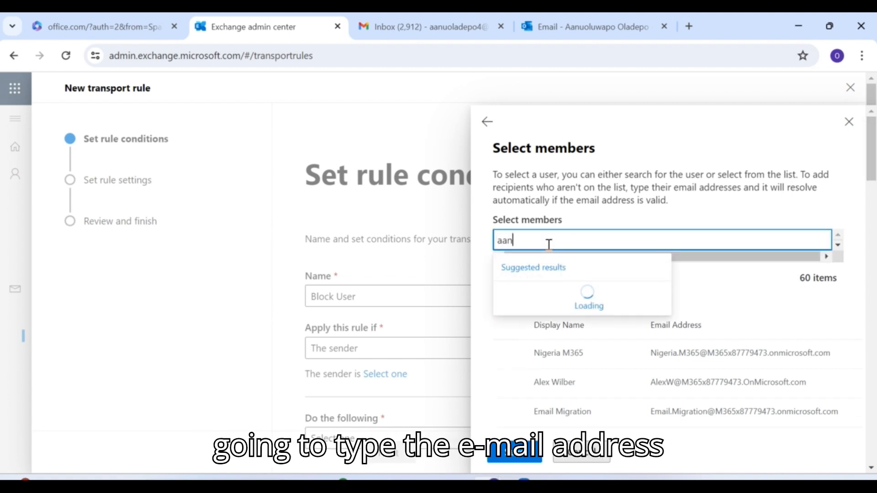
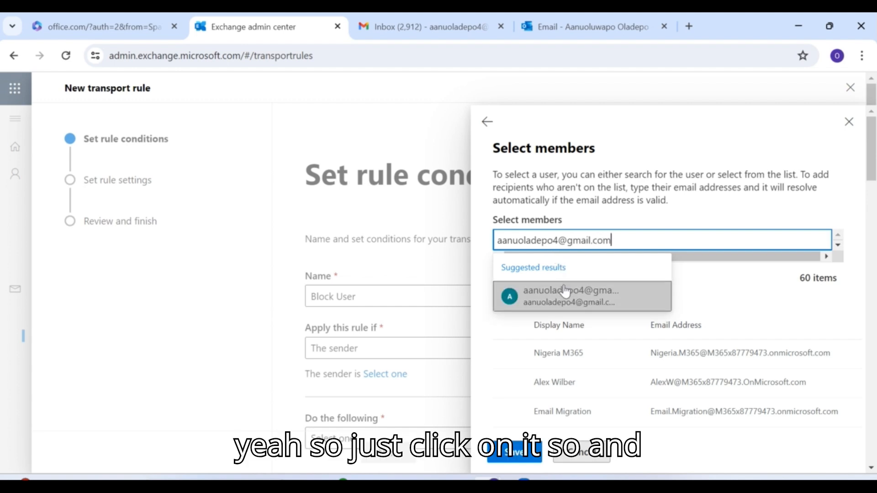
click(565, 291)
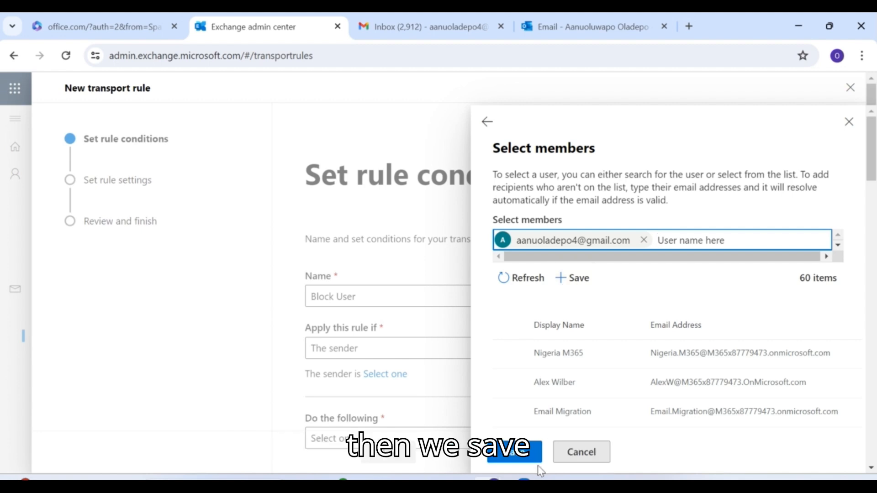
click(515, 452)
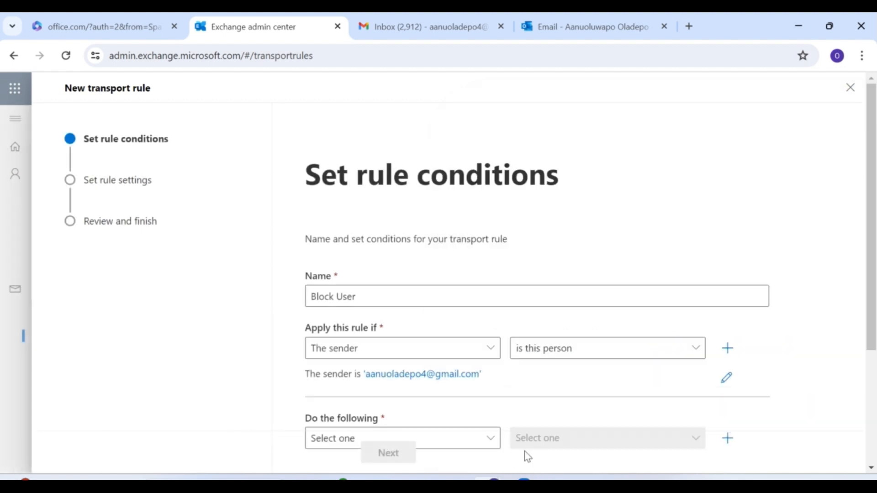
- Set the rule action to block the message by rejecting it with an explanation
drag(873, 192, 873, 256)
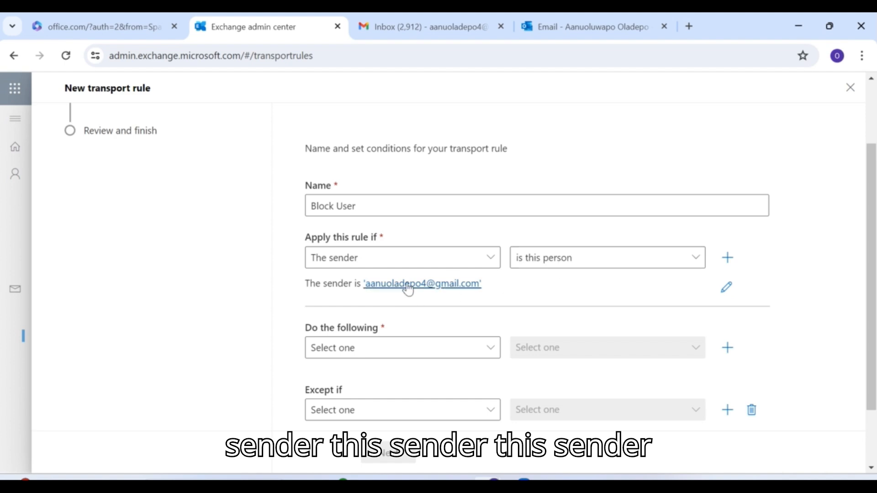
drag(874, 247, 874, 295)
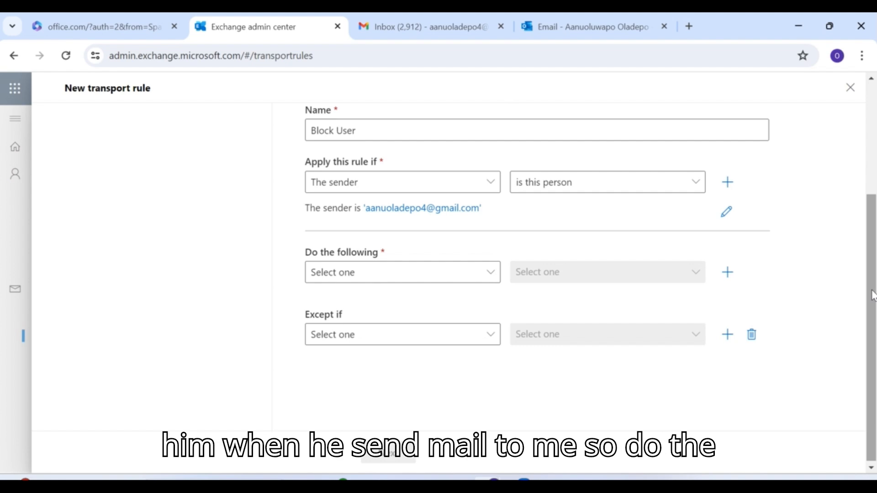
click(492, 274)
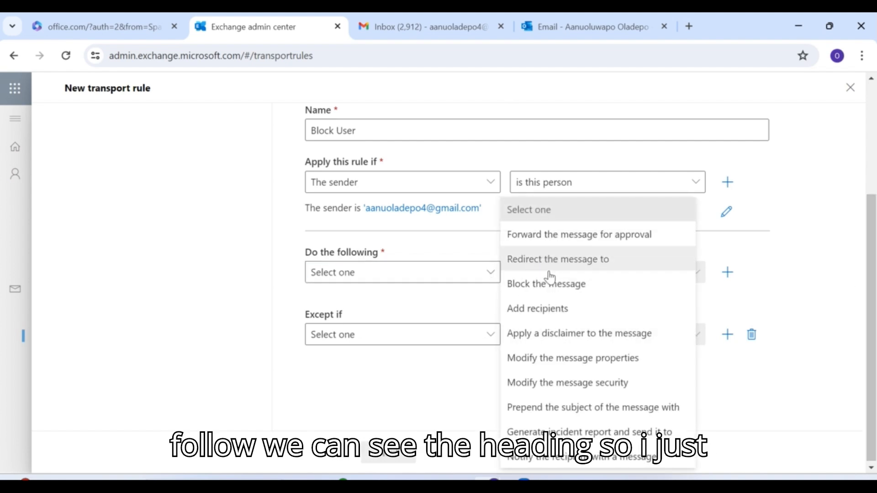
click(545, 298)
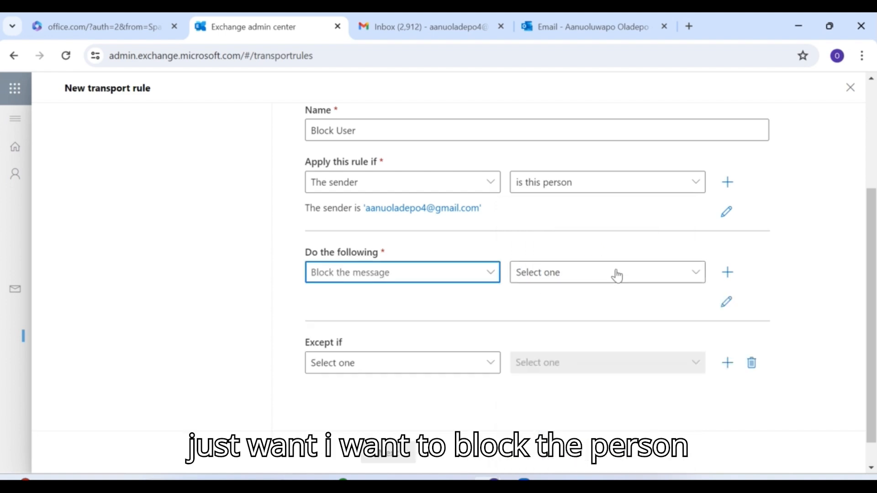
click(697, 275)
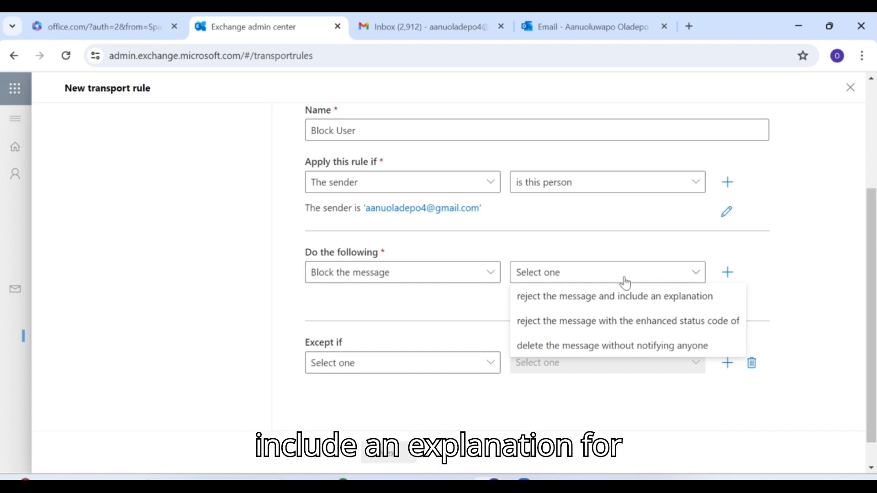
click(631, 298)
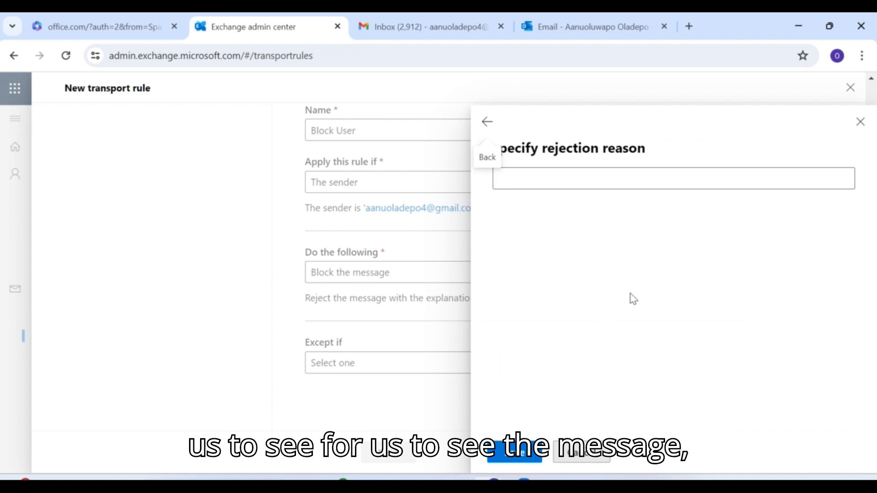
- Save 'Stop sending irrelevant mail' as the rejection reason and continue to the rule settings
click(520, 181)
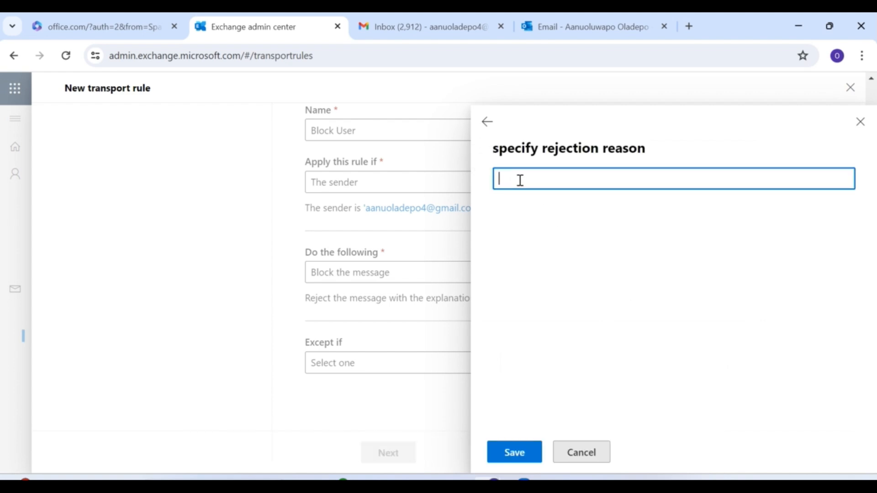
text(St)
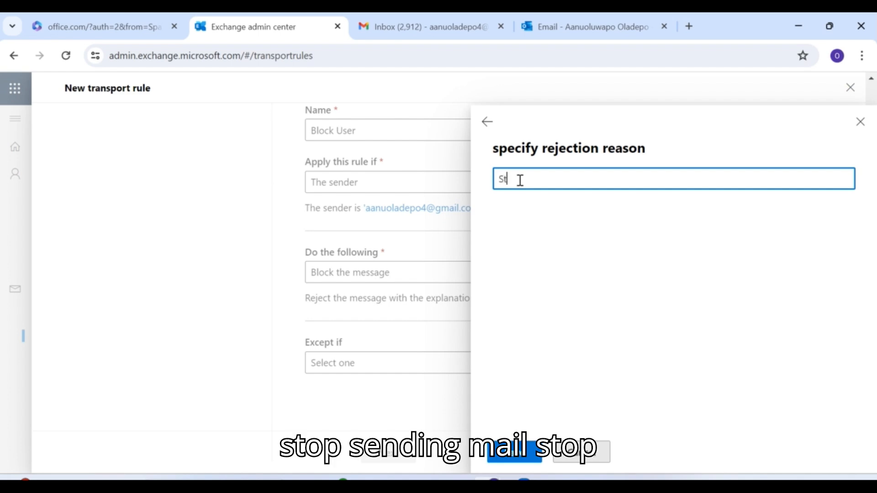
text(op send)
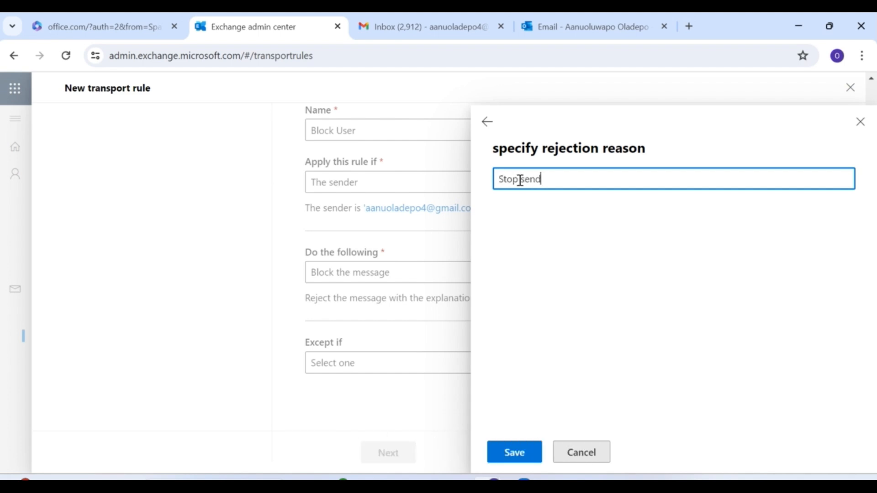
text(ing irrelevant)
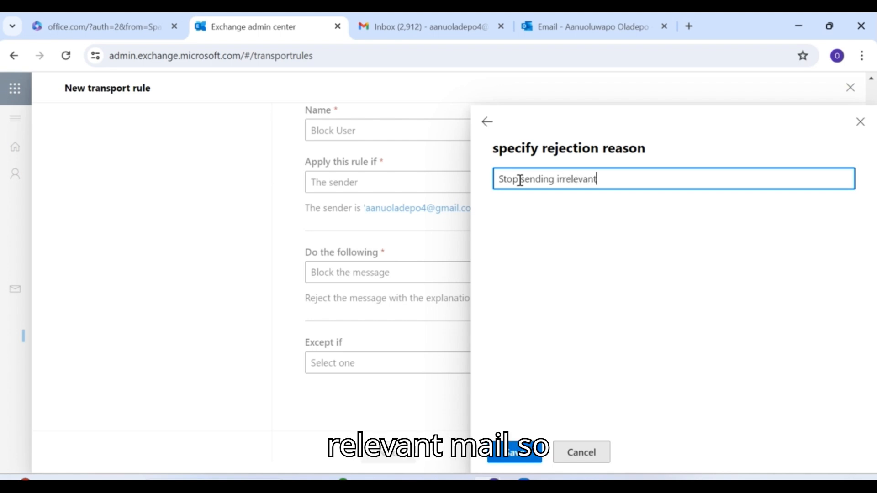
text( mail)
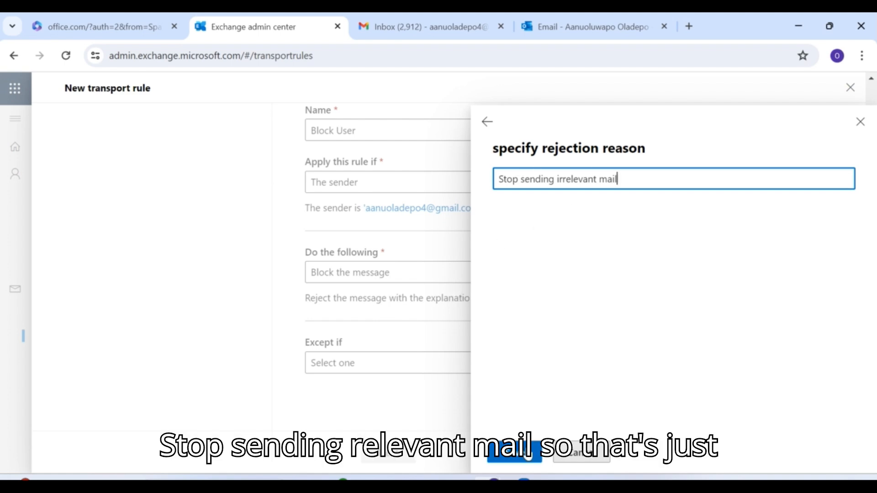
click(521, 451)
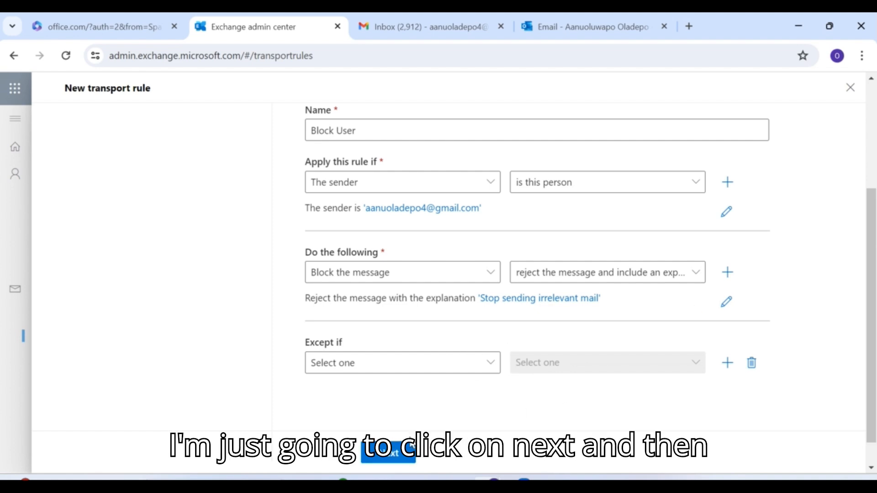
click(404, 456)
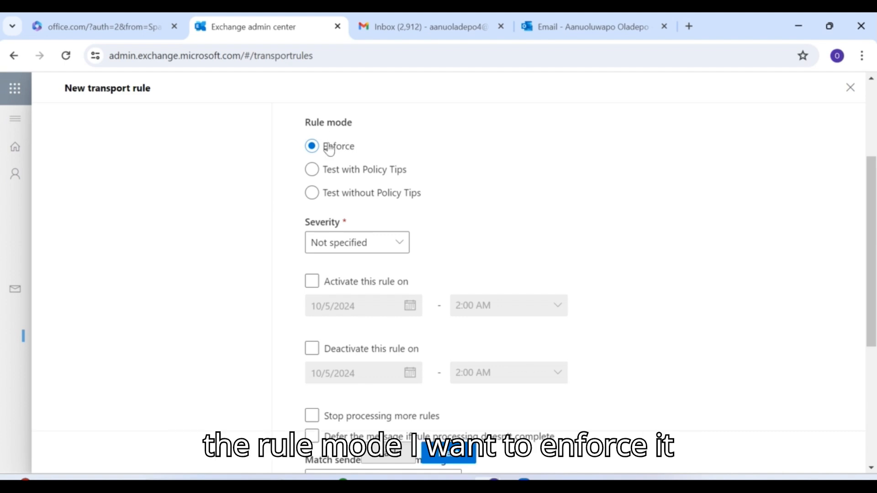
- Set severity to High, enable an activation date, and finish creating the rule
click(401, 246)
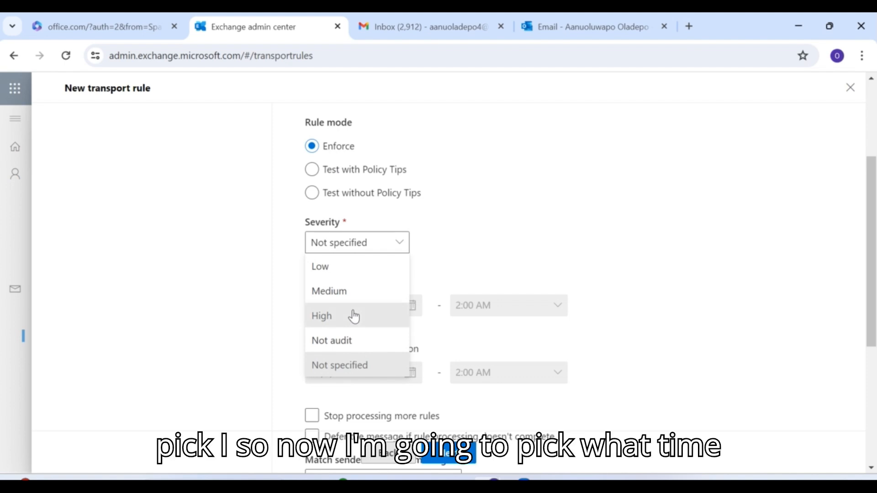
click(354, 316)
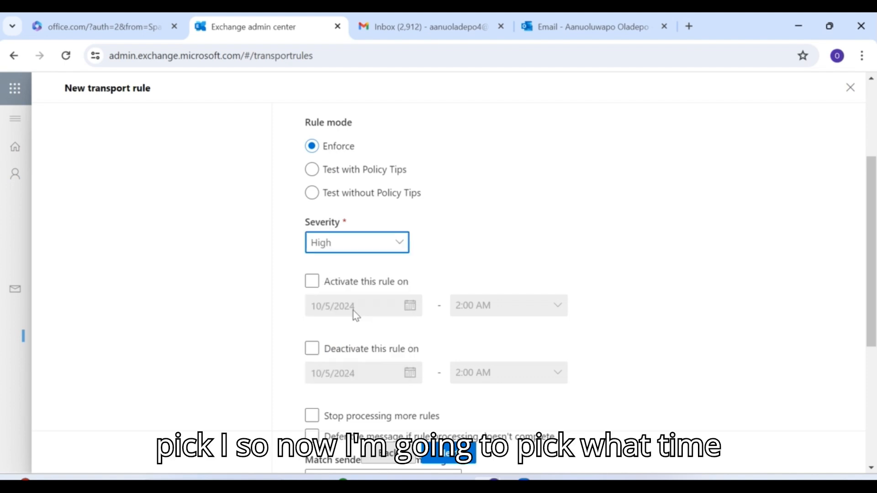
click(313, 280)
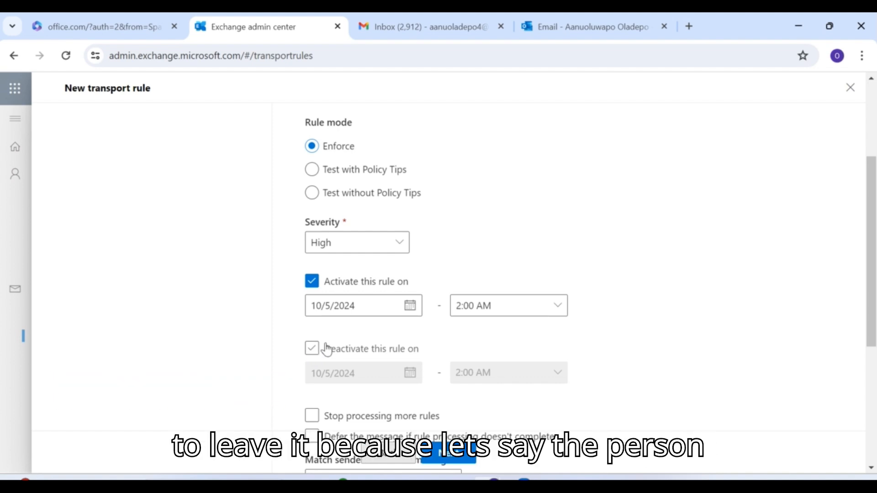
drag(875, 183, 875, 238)
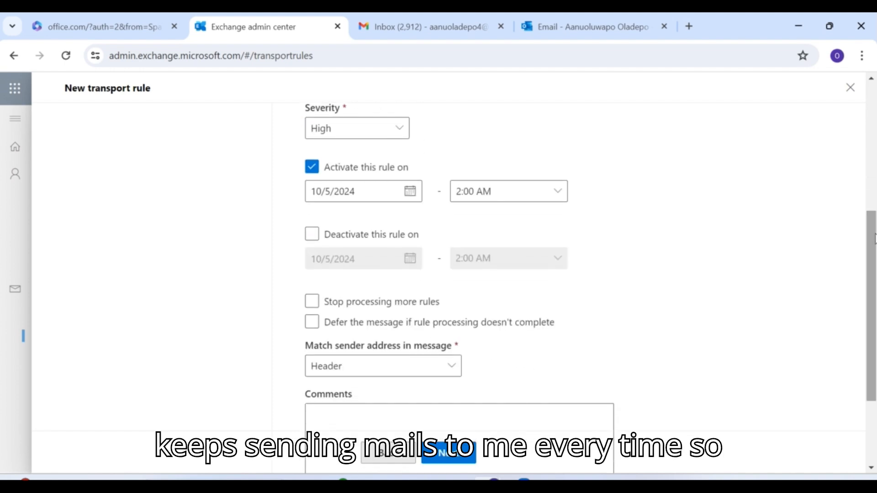
drag(875, 238, 874, 297)
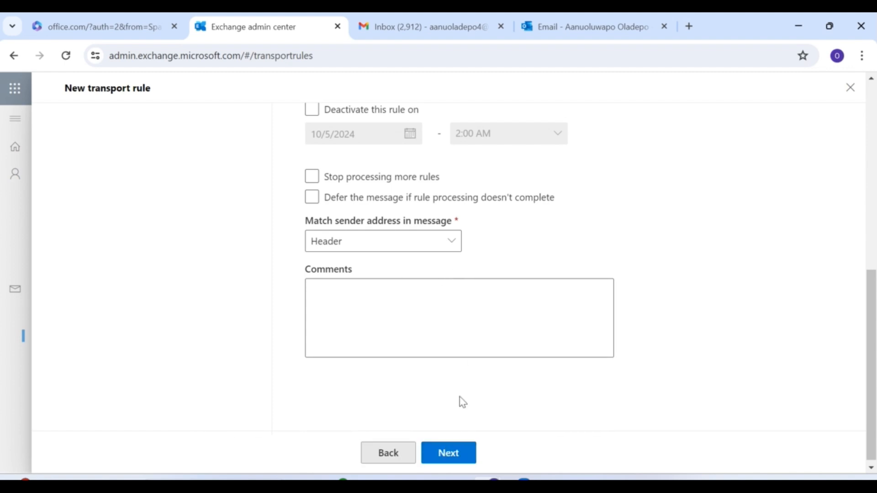
click(462, 456)
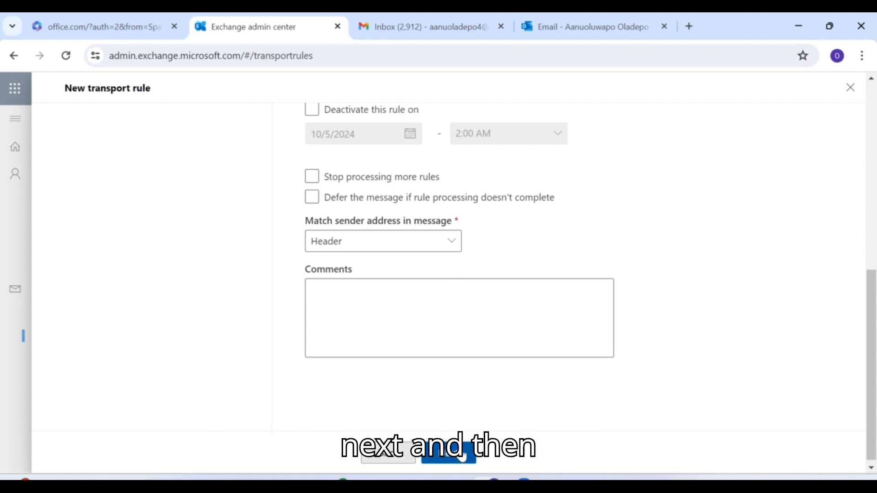
click(462, 455)
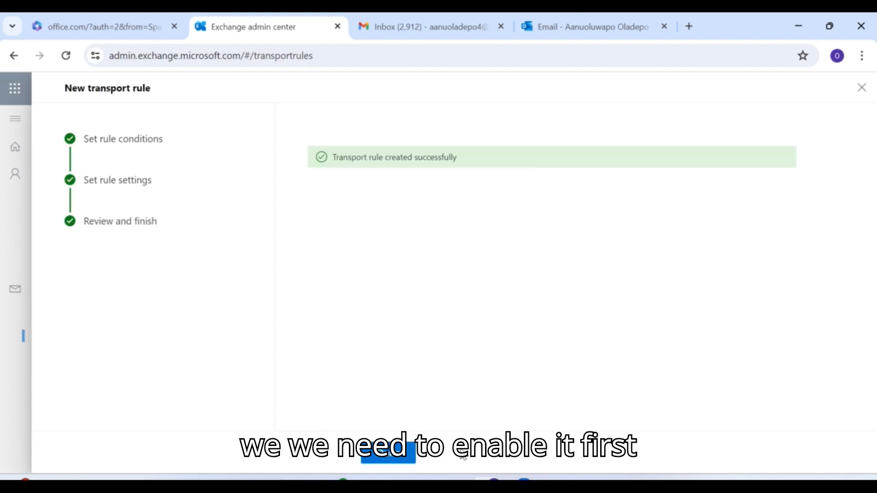
- Close the wizard with Done after the 'Transport rule created successfully' confirmation
click(389, 453)
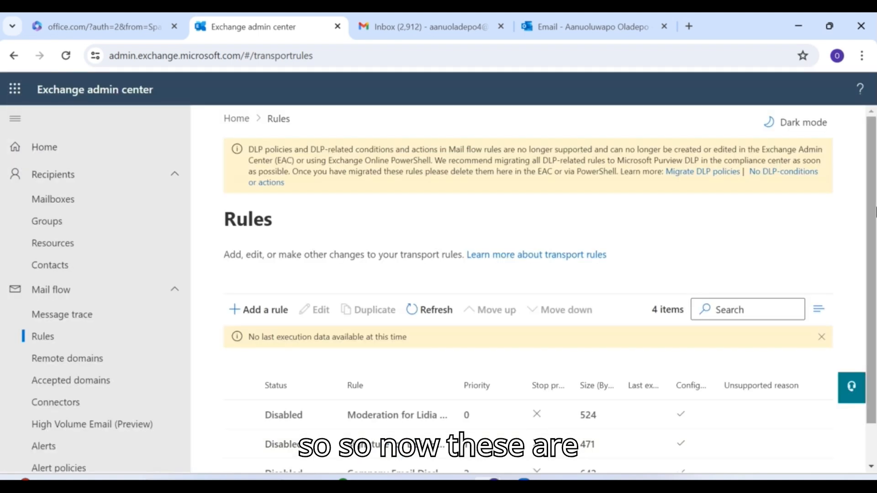
- Switch the Block User rule to Enabled in its details panel, then close the panel
scroll(698, 359, down, 1)
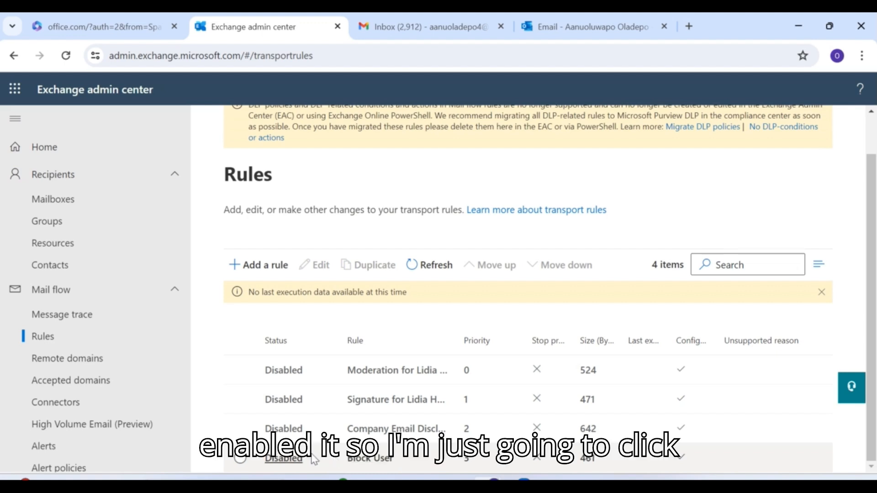
click(291, 459)
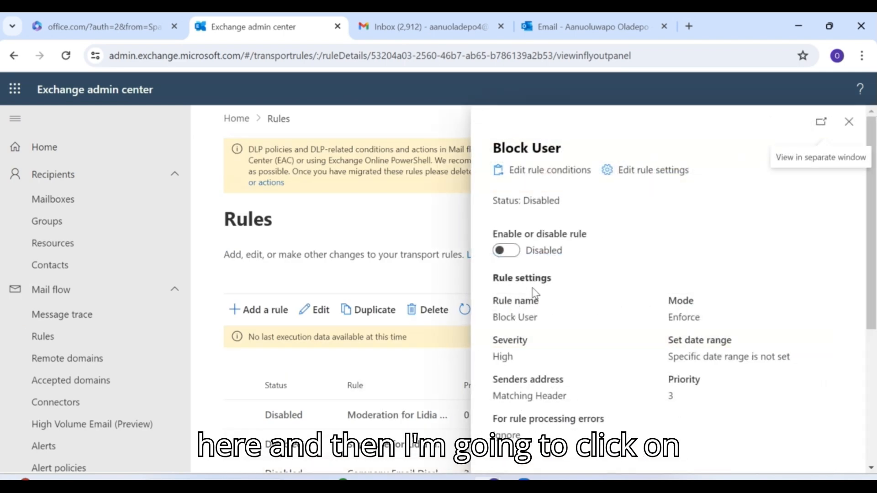
click(514, 262)
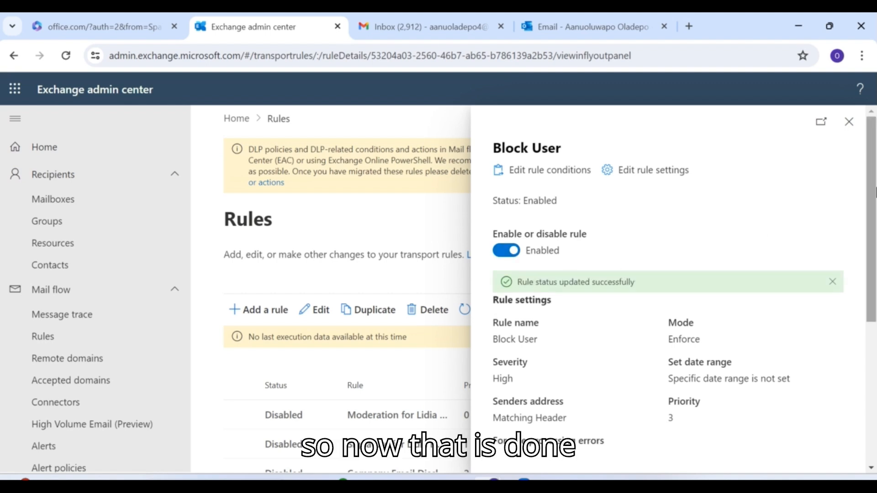
click(848, 122)
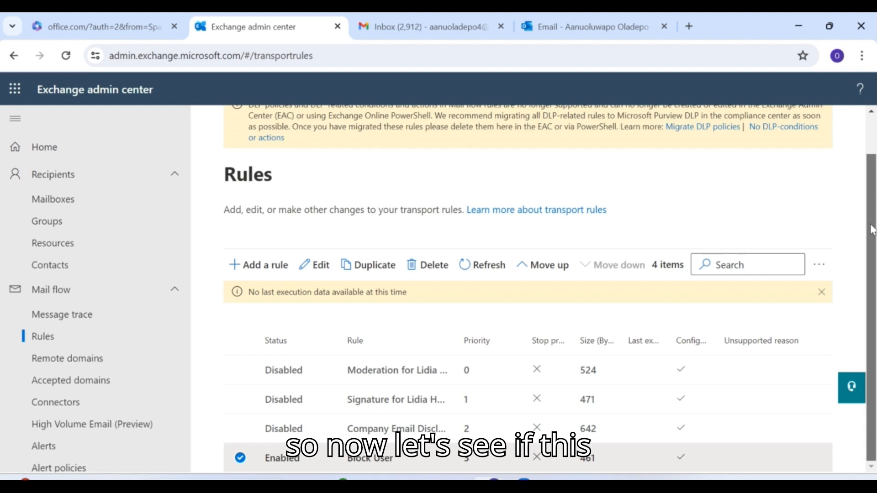
drag(872, 228, 871, 187)
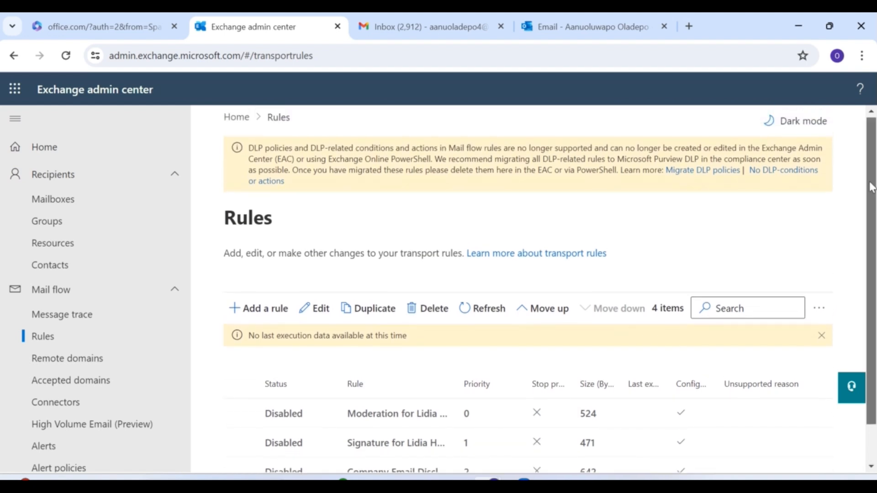
scroll(871, 187, down, 1)
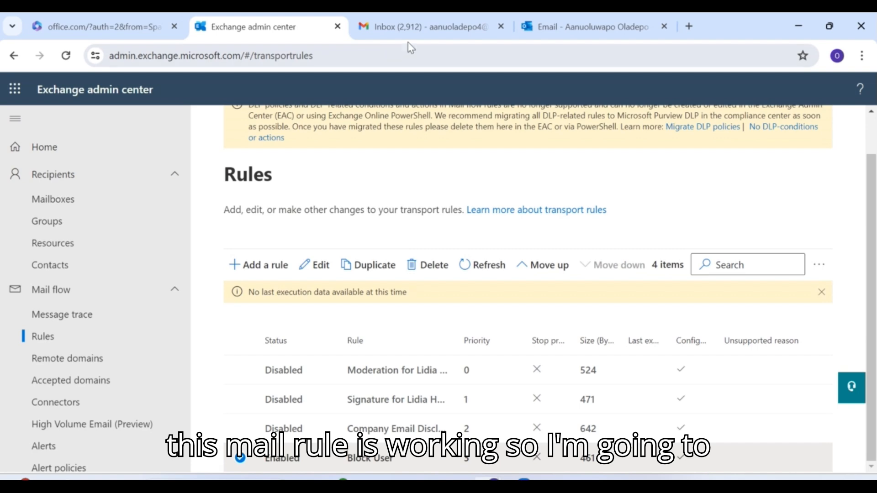
- Clear a mistaken paste from the Gmail draft's To field, then open the admin center's Mailboxes list
click(424, 30)
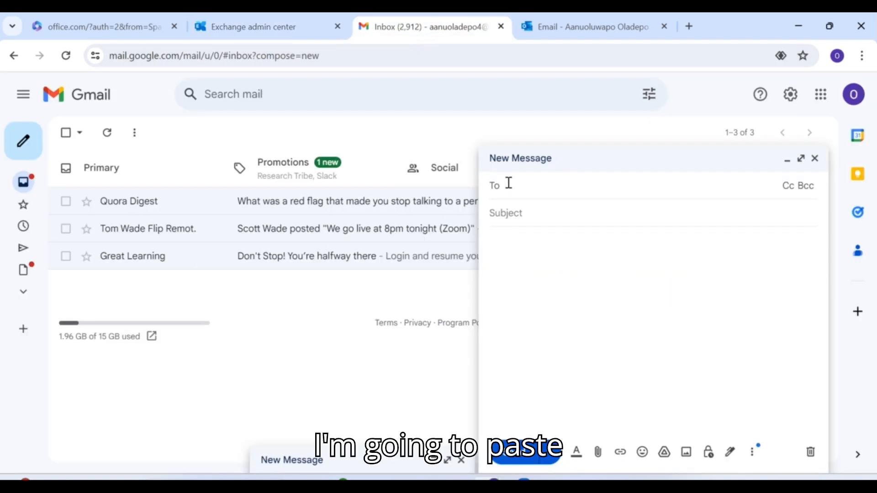
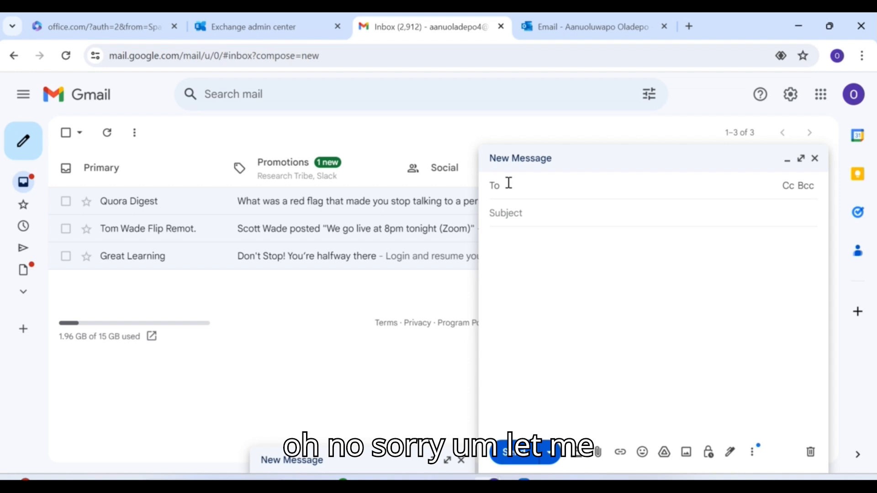
click(285, 31)
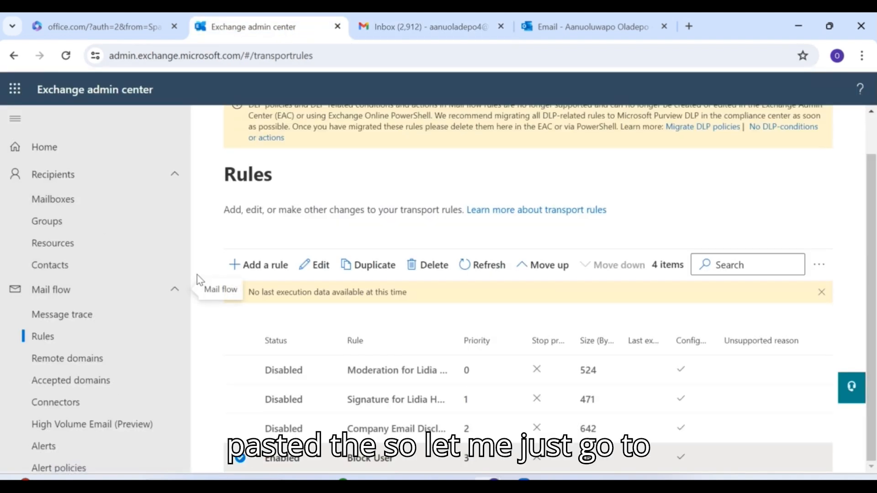
click(93, 198)
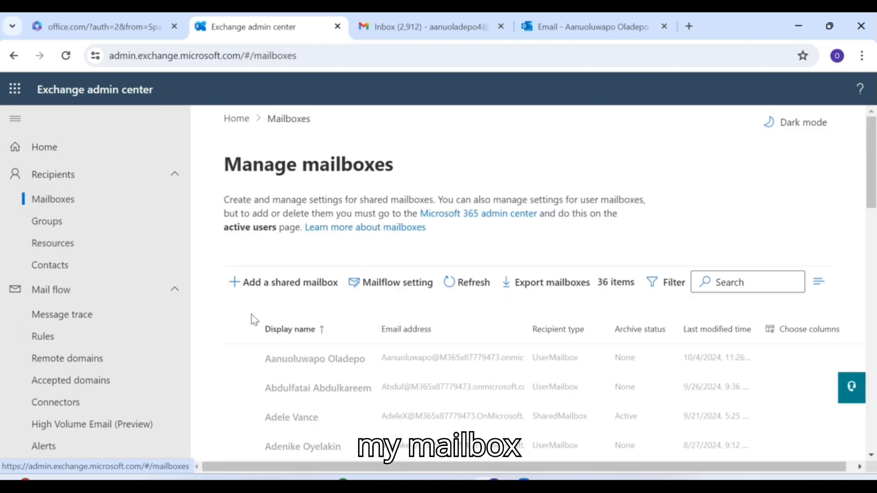
- Open the first mailbox's details, select its User ID address, and return to the Gmail draft
click(344, 363)
scroll(342, 367, down, 3)
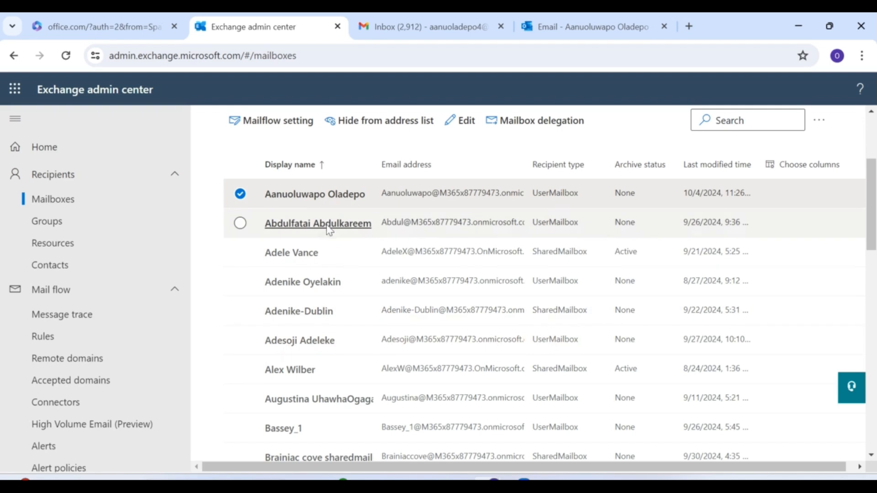
click(321, 200)
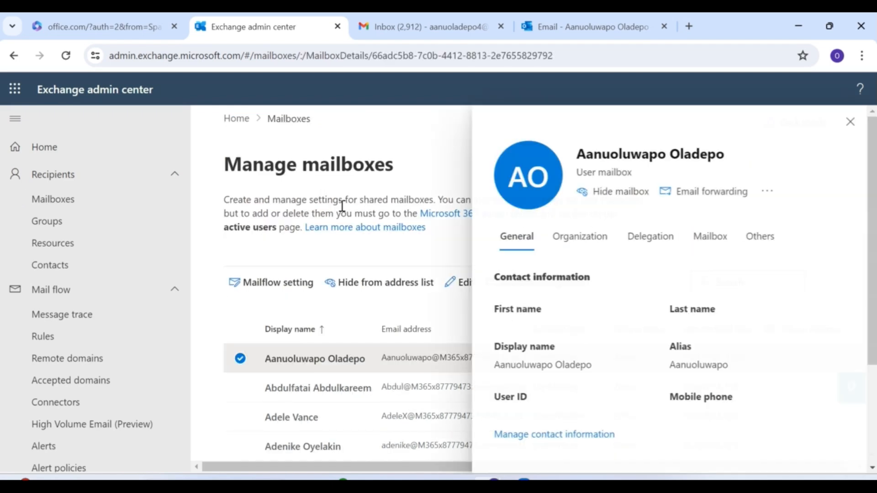
drag(872, 203, 876, 269)
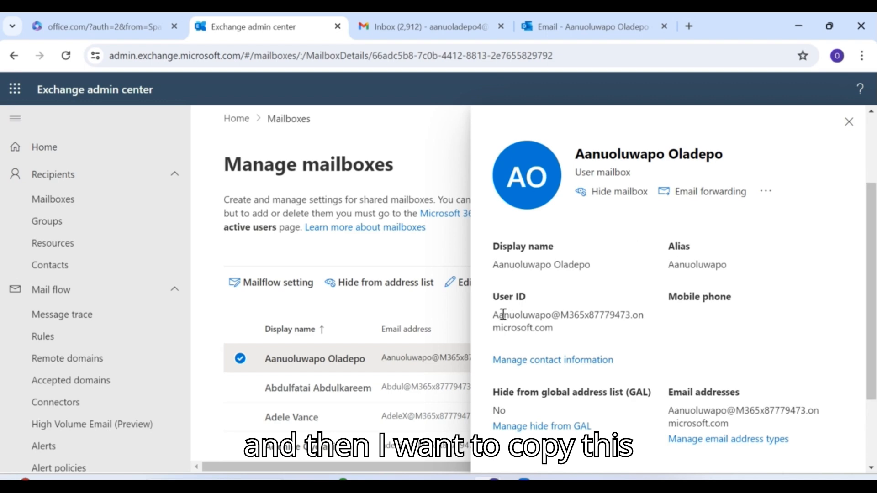
drag(501, 312, 551, 330)
key(ctrl+c)
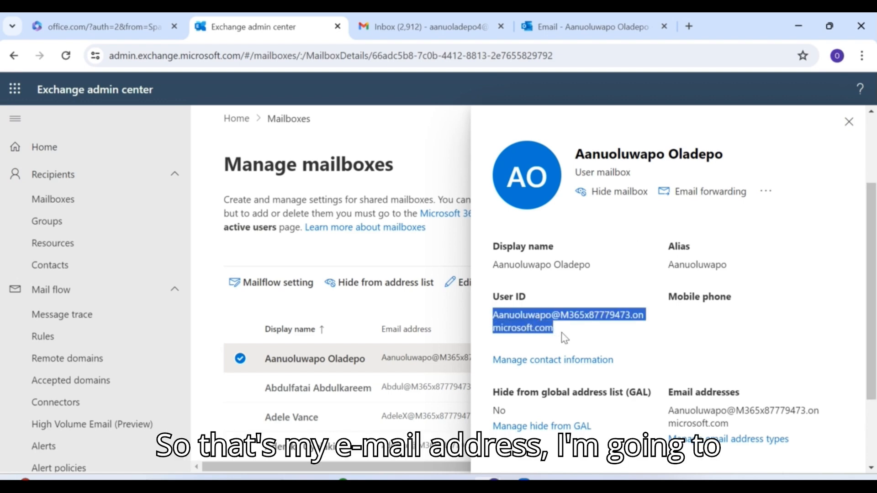
click(428, 28)
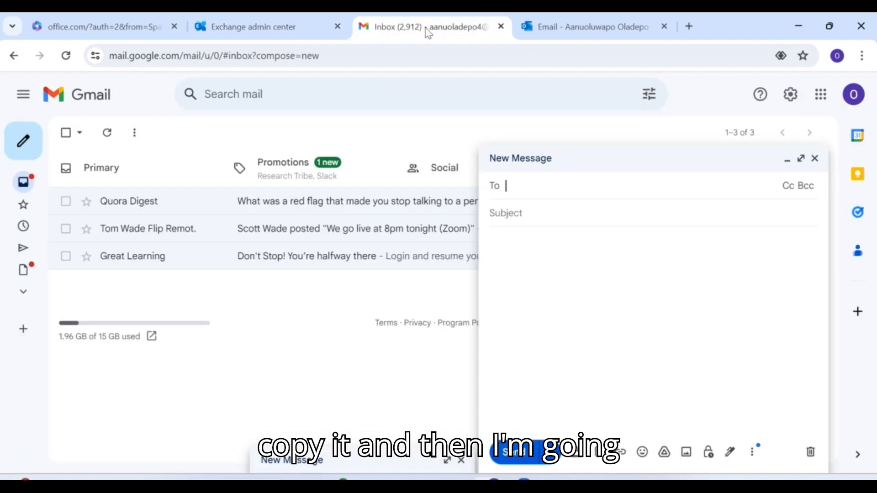
- Address a new Gmail message to the copied Microsoft 365 address with subject 'Hello'
click(506, 182)
key(ctrl+v)
key(Tab)
text(Hel)
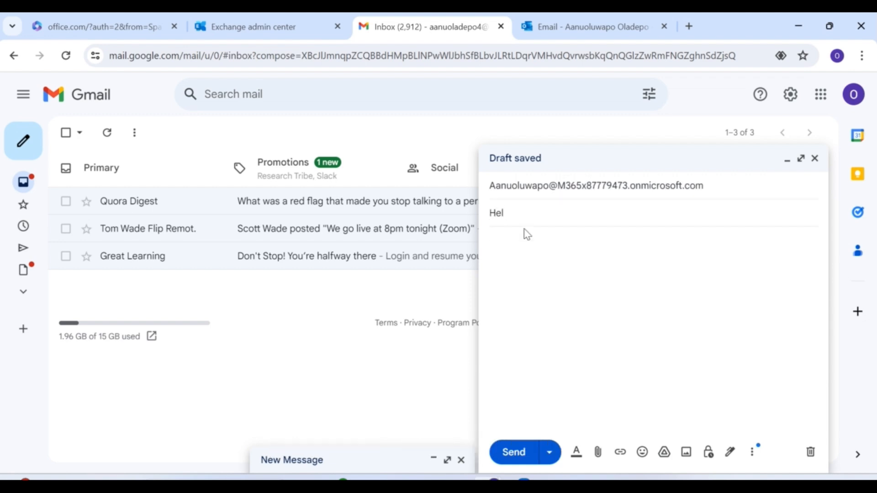
- Write the body 'TESTING MAIL RULE' and send the test message
click(513, 237)
text(TESTING MAIL RULE)
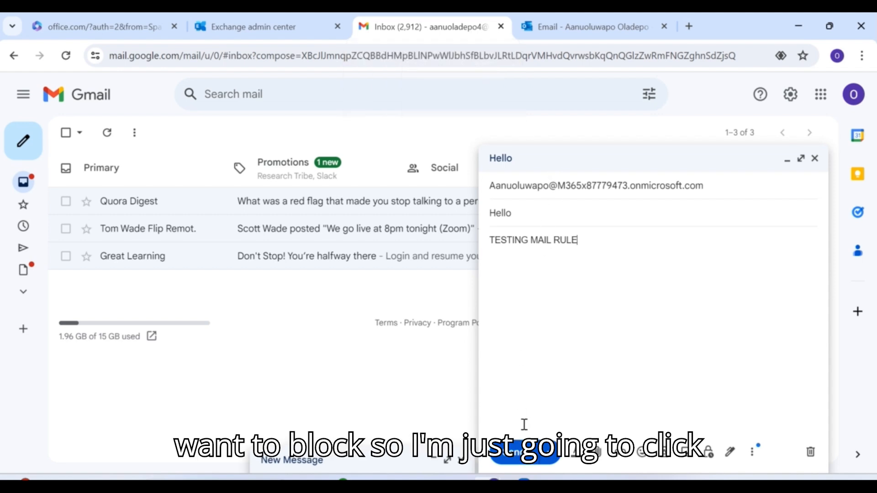
click(516, 454)
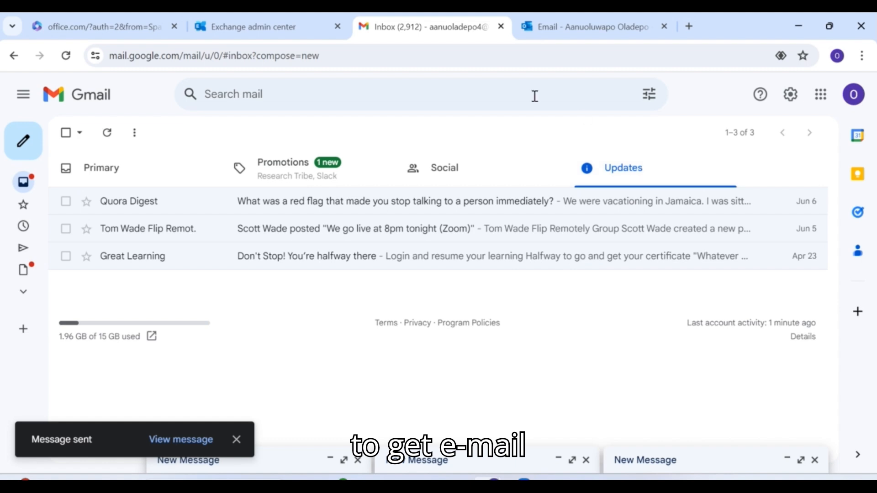
click(551, 37)
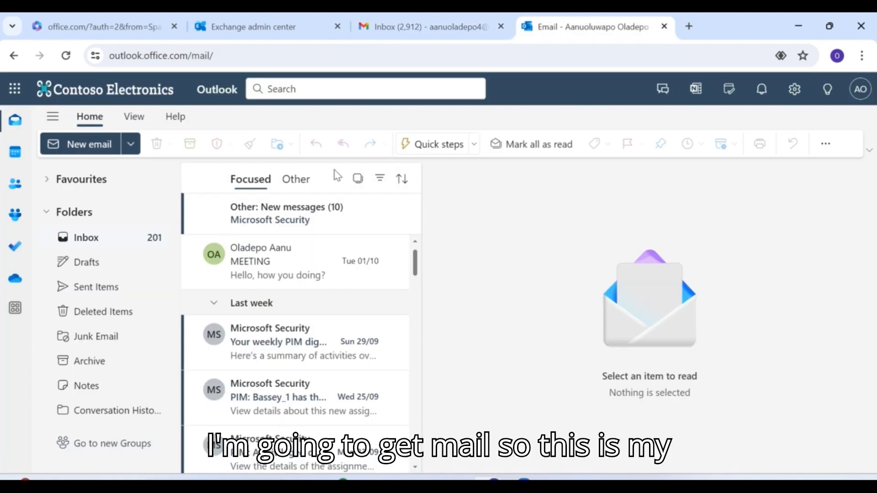
- Reload the Outlook inbox and confirm the 'Hello' message never arrived, then return to Gmail
click(860, 89)
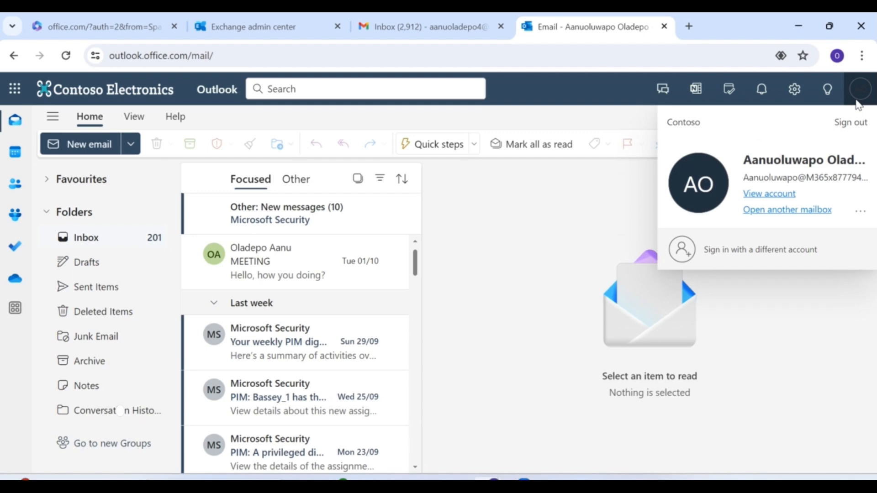
click(596, 120)
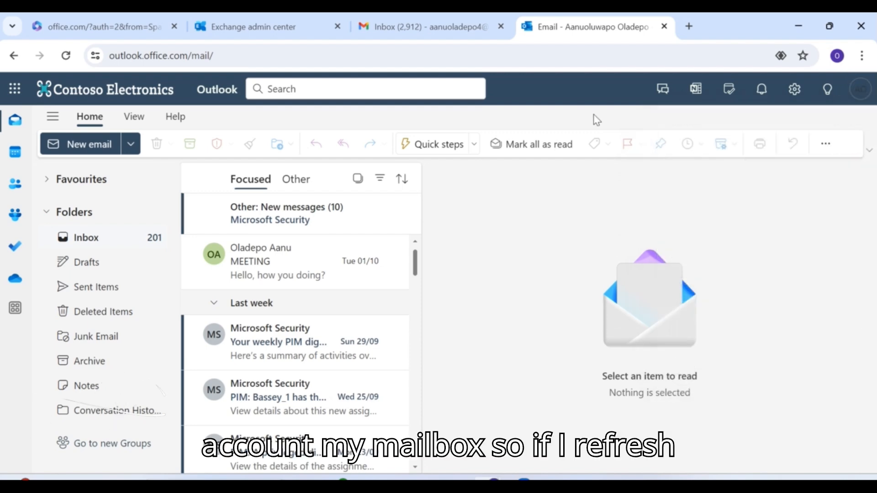
click(67, 56)
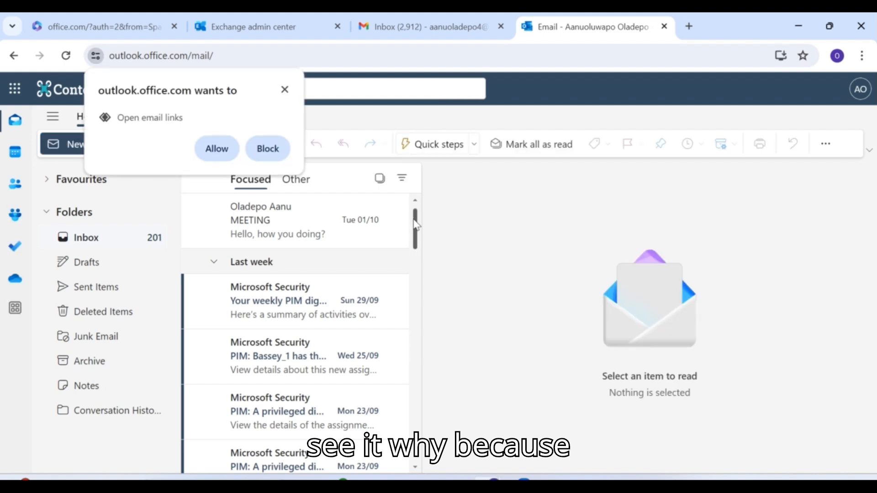
click(217, 149)
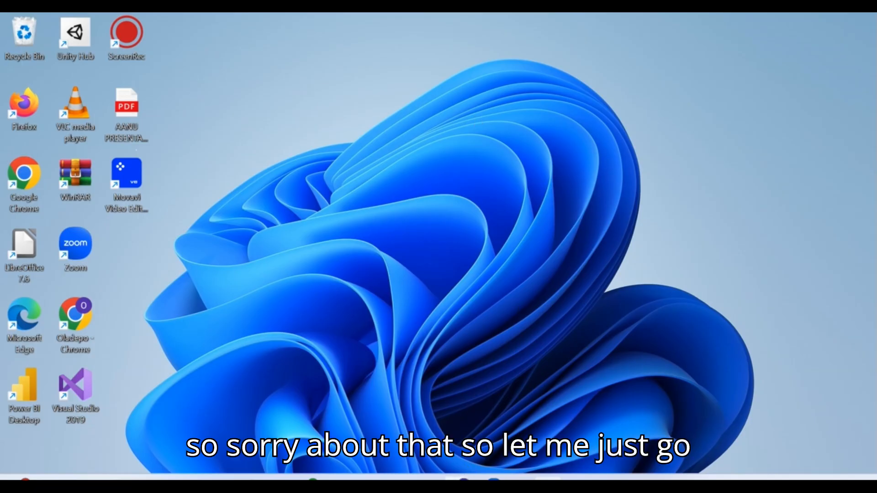
mouse_move(458, 480)
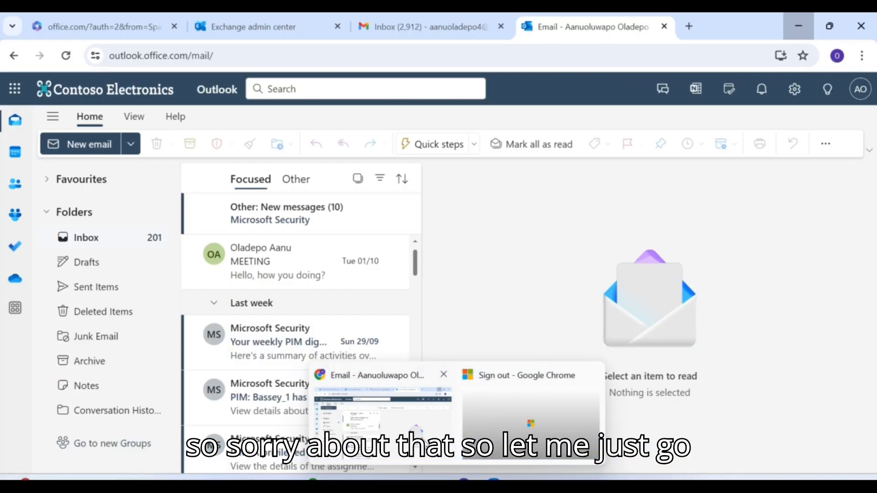
click(415, 433)
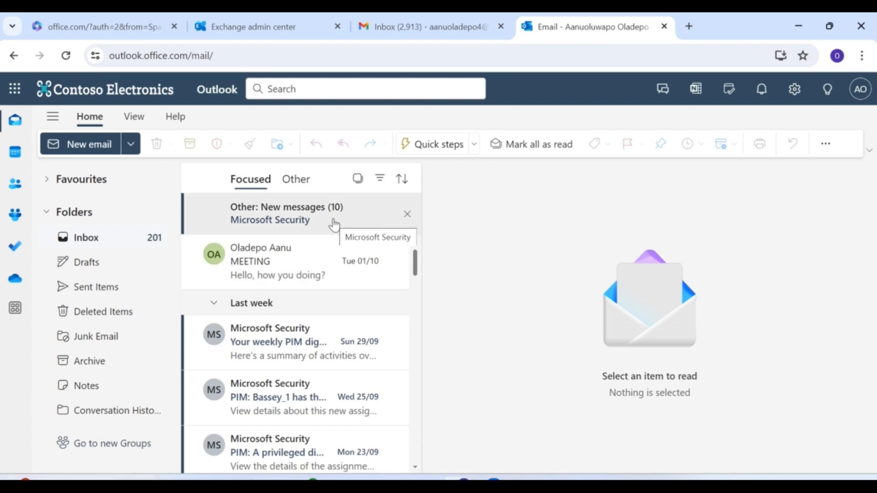
click(404, 31)
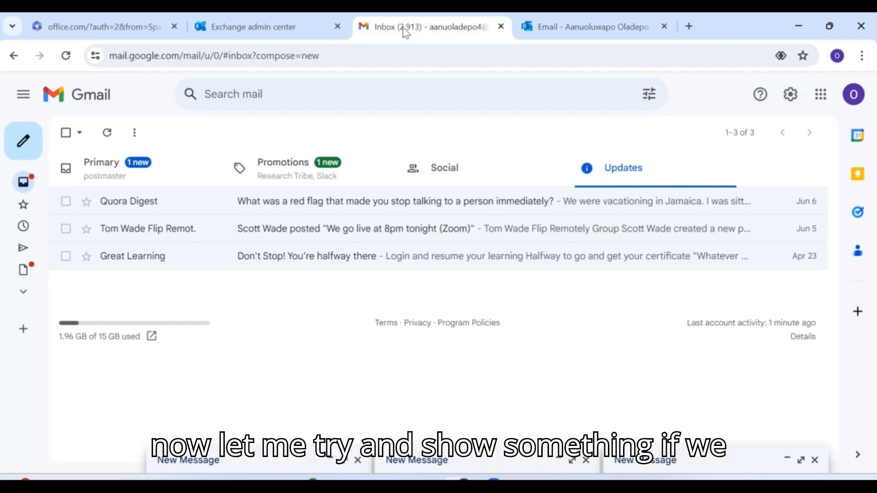
- Open the postmaster 'Hello' bounce and read the 'Stop sending irrelevant mail' rejection
click(30, 187)
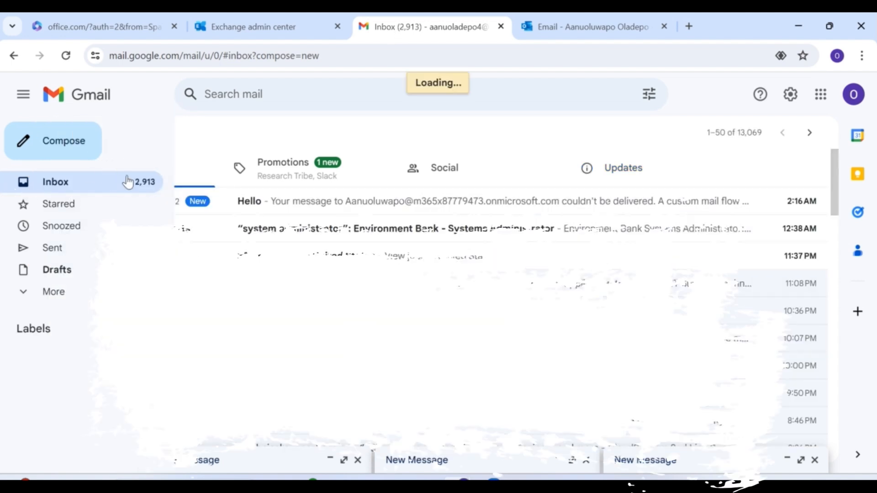
click(267, 201)
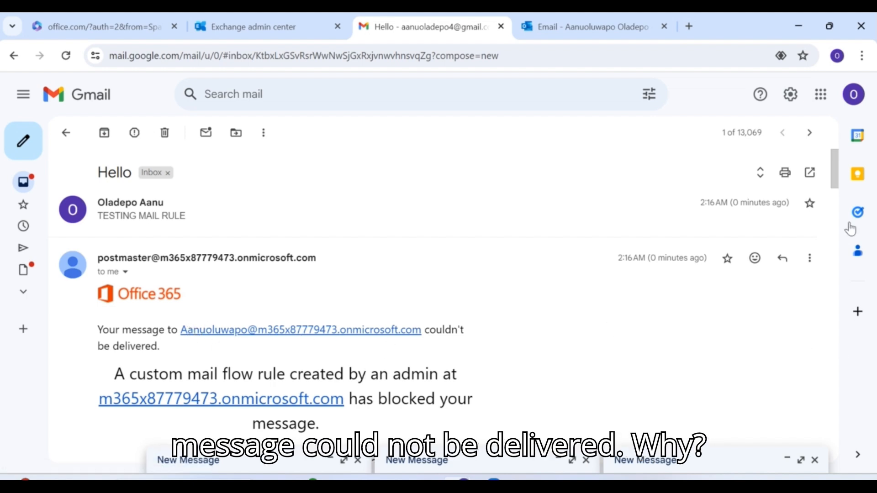
drag(836, 188, 842, 223)
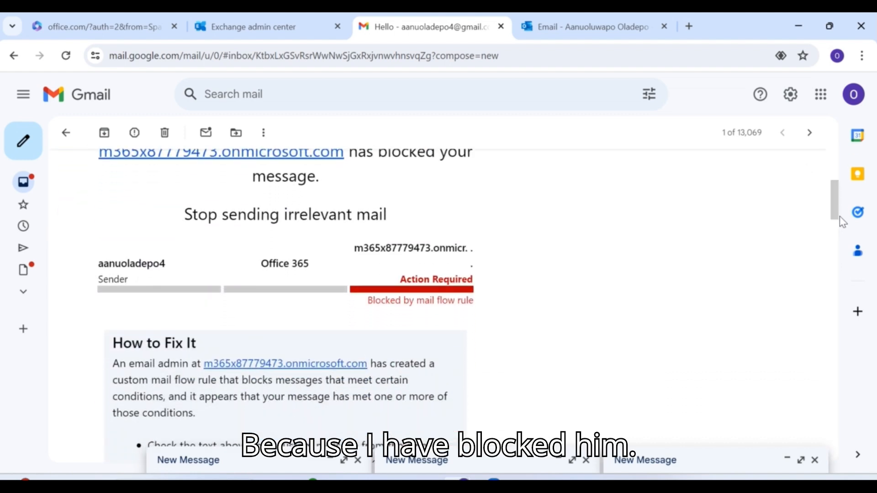